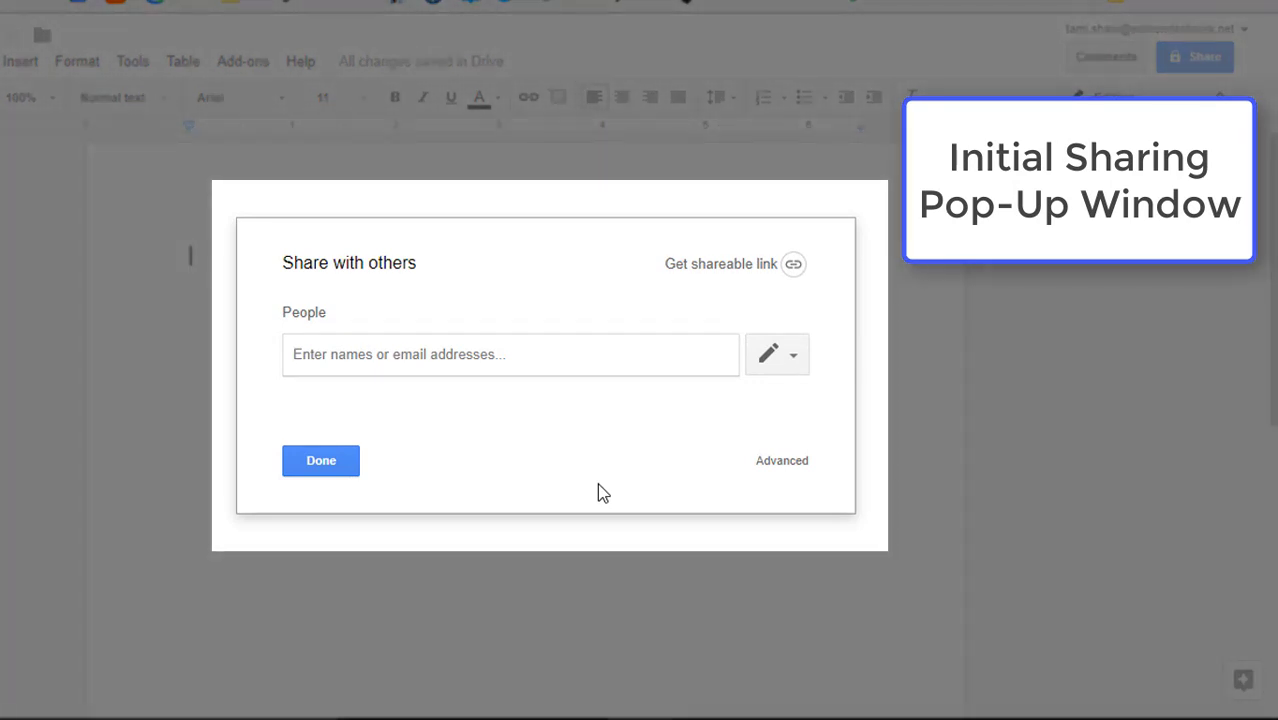
Step: Add both PD teacher accounts as invitees from the autocomplete suggestions and open their access level choices
text(pd.teach)
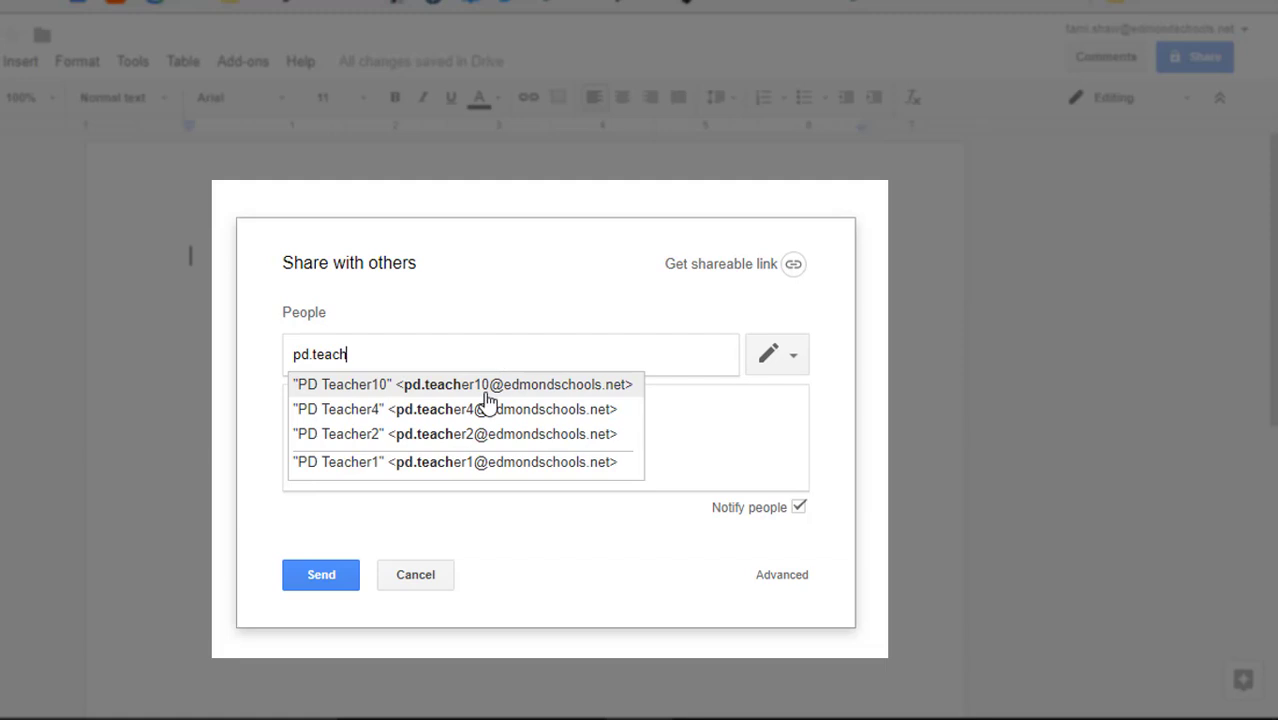
click(492, 386)
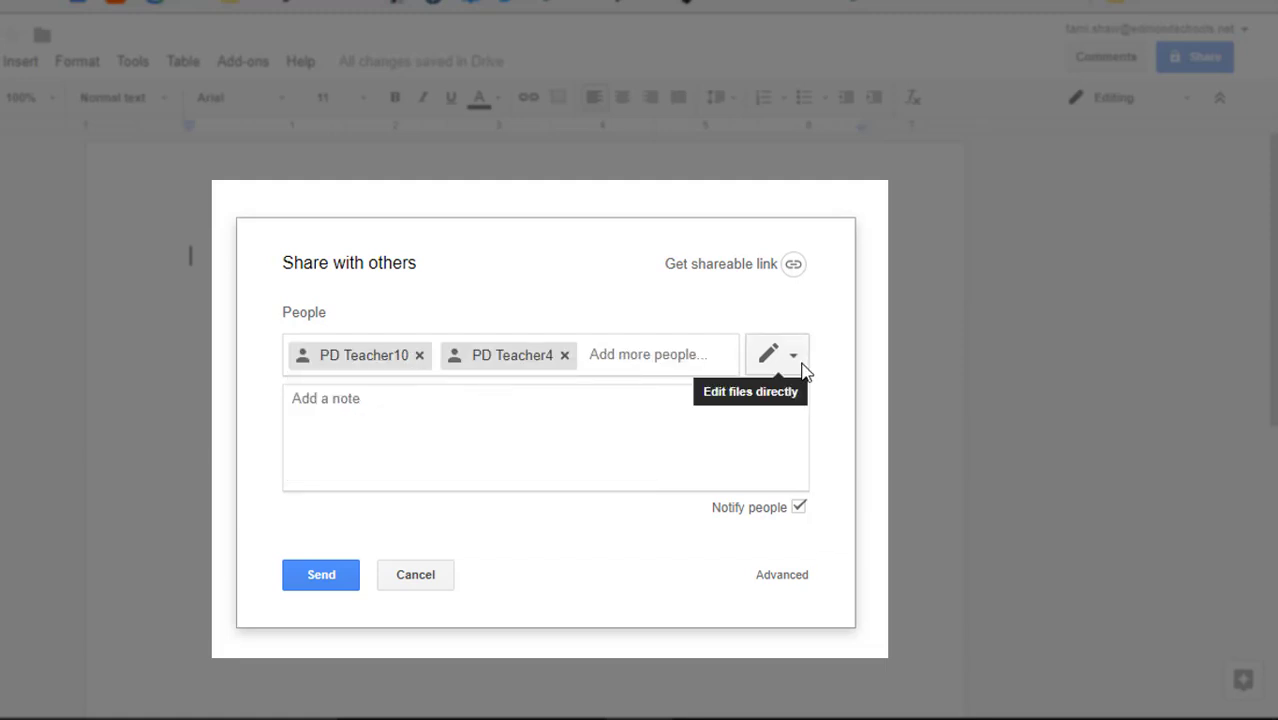
click(801, 367)
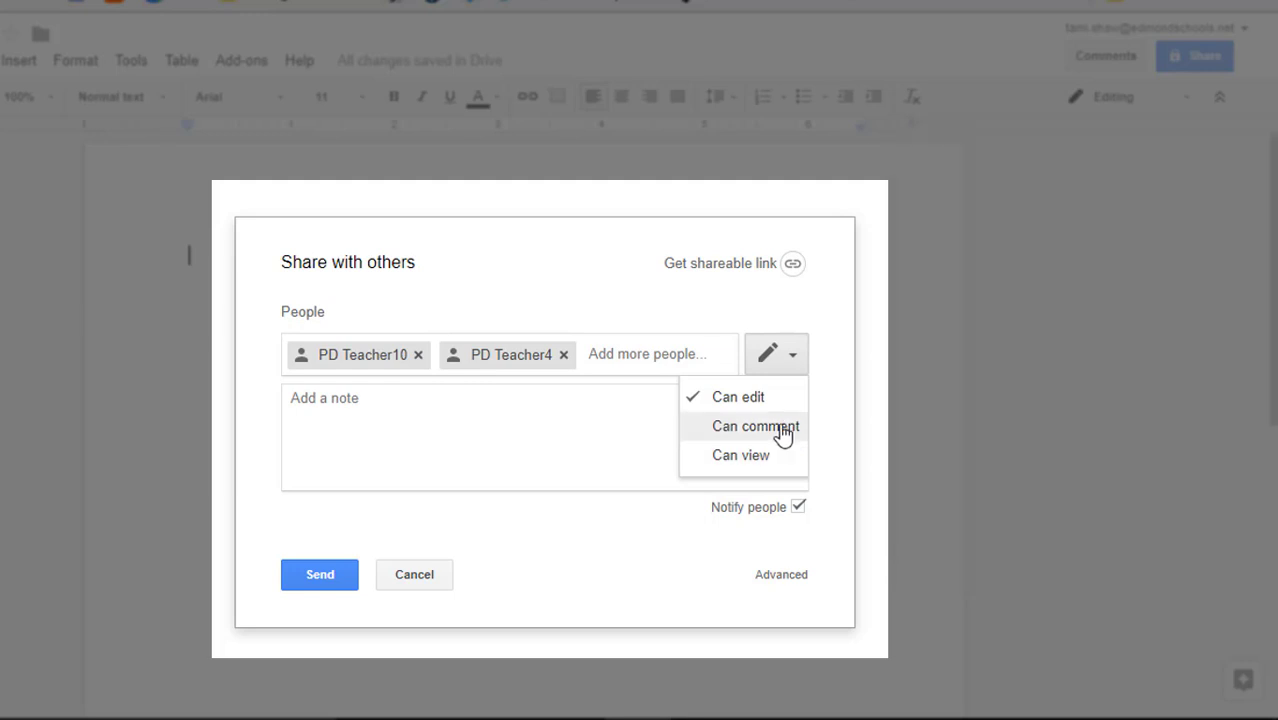
Step: Give the invitees Can comment access and add the note 'Hey Team - Please share your feedback by Friday. Thank you!'
click(782, 430)
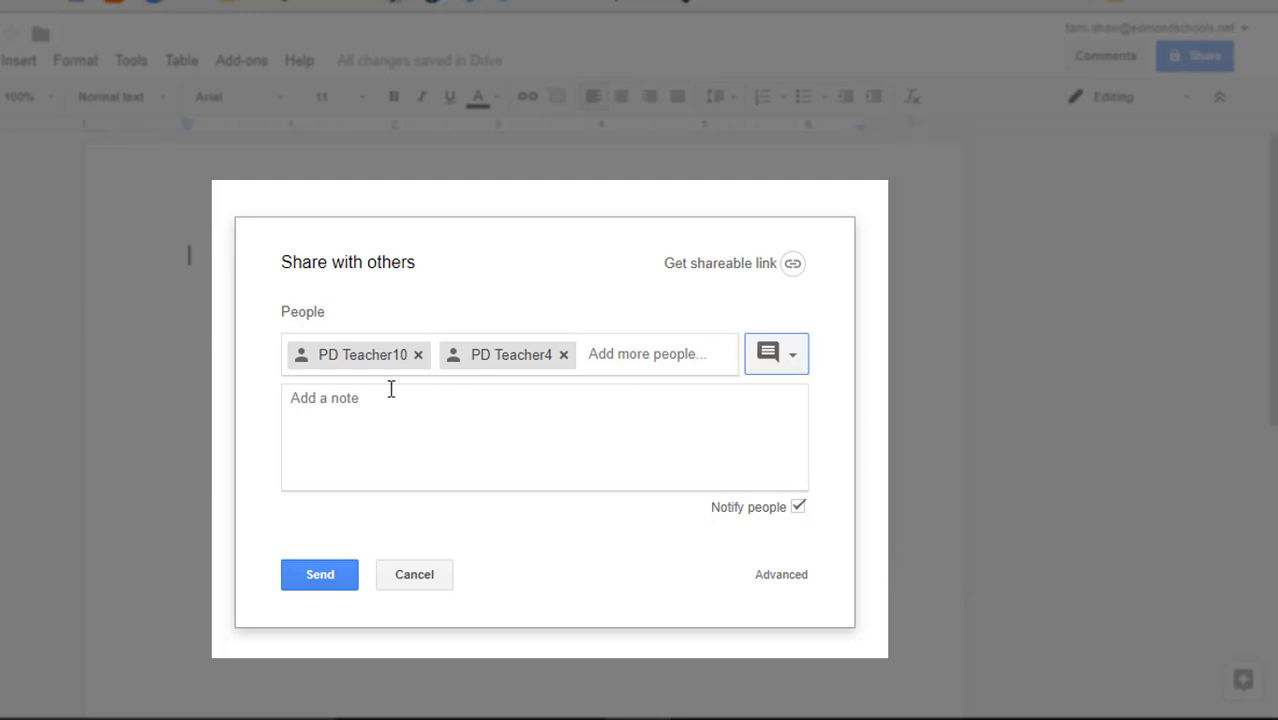
click(586, 407)
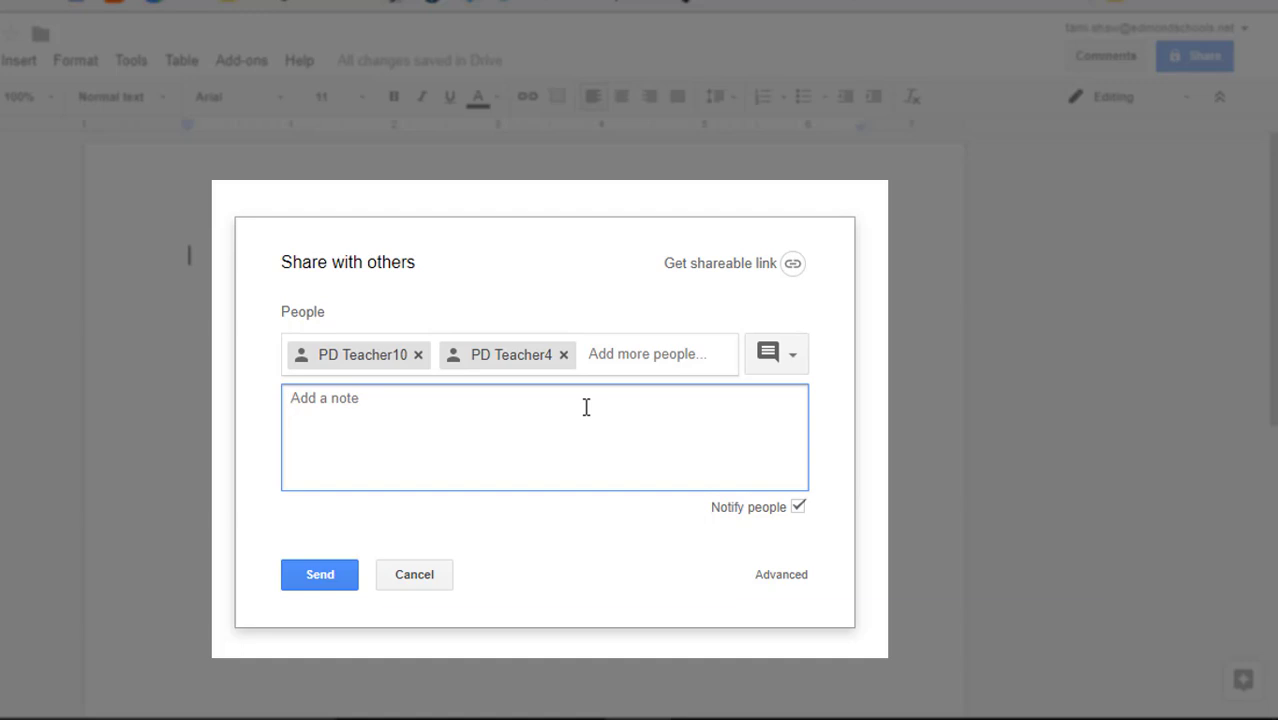
text(Hey Team - Please share your feedback by Friday. Thank you!)
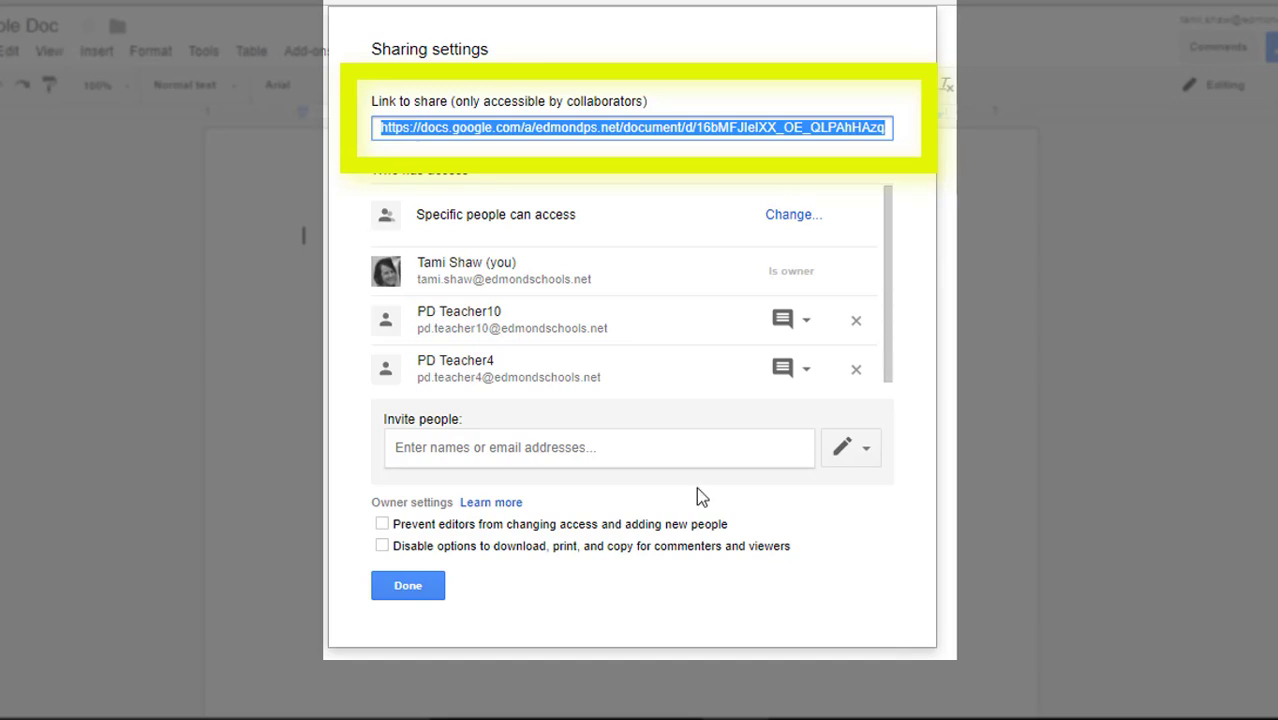
click(650, 134)
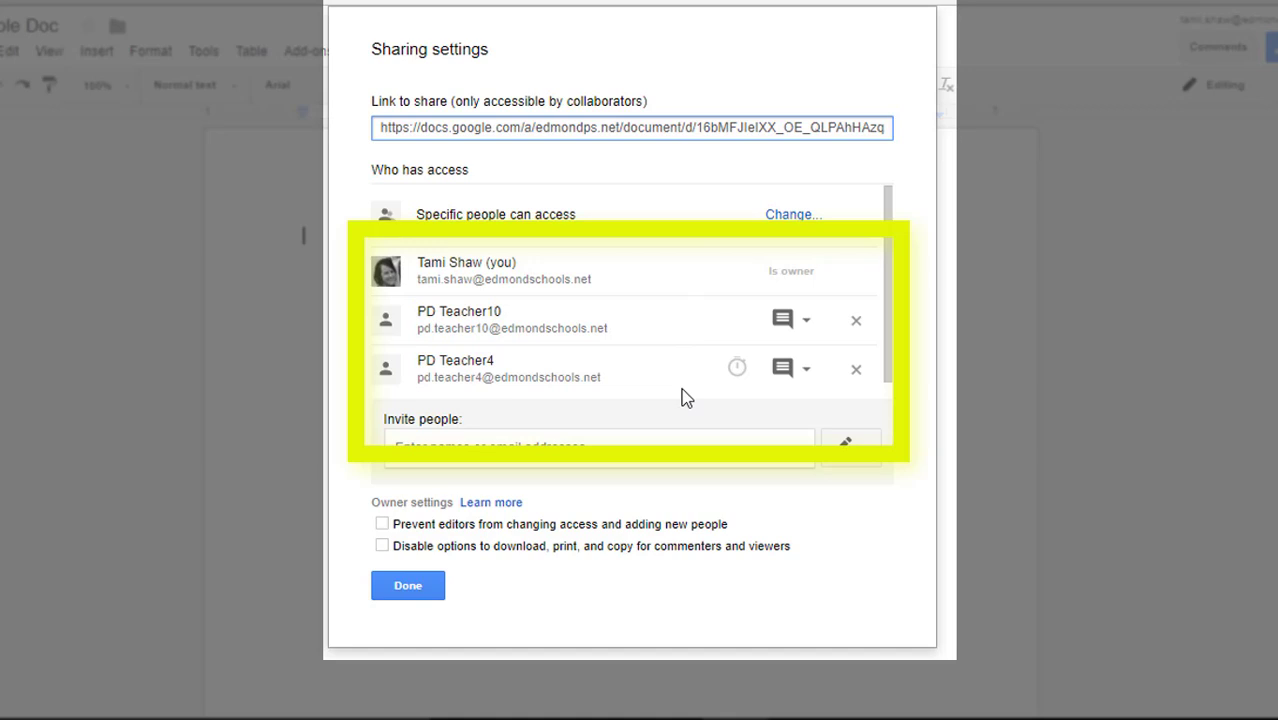
Step: Make the second teacher view-only, with access expiring after 30 days
click(812, 335)
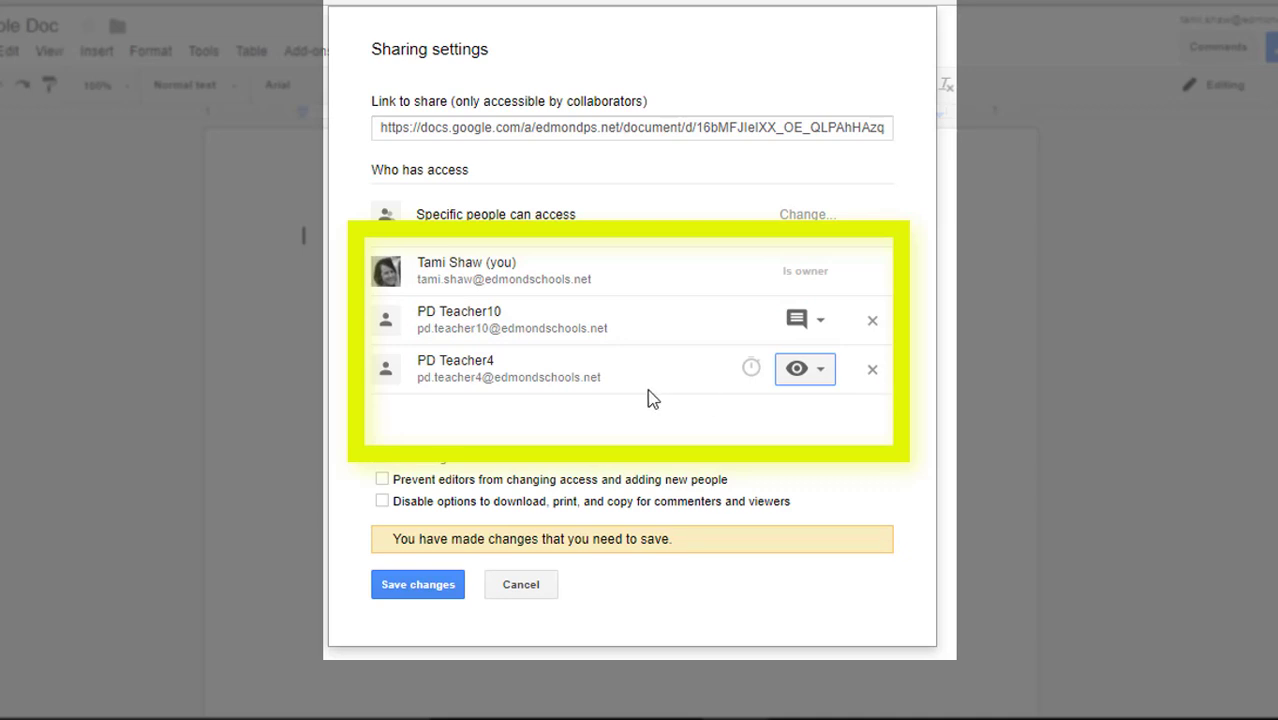
click(752, 369)
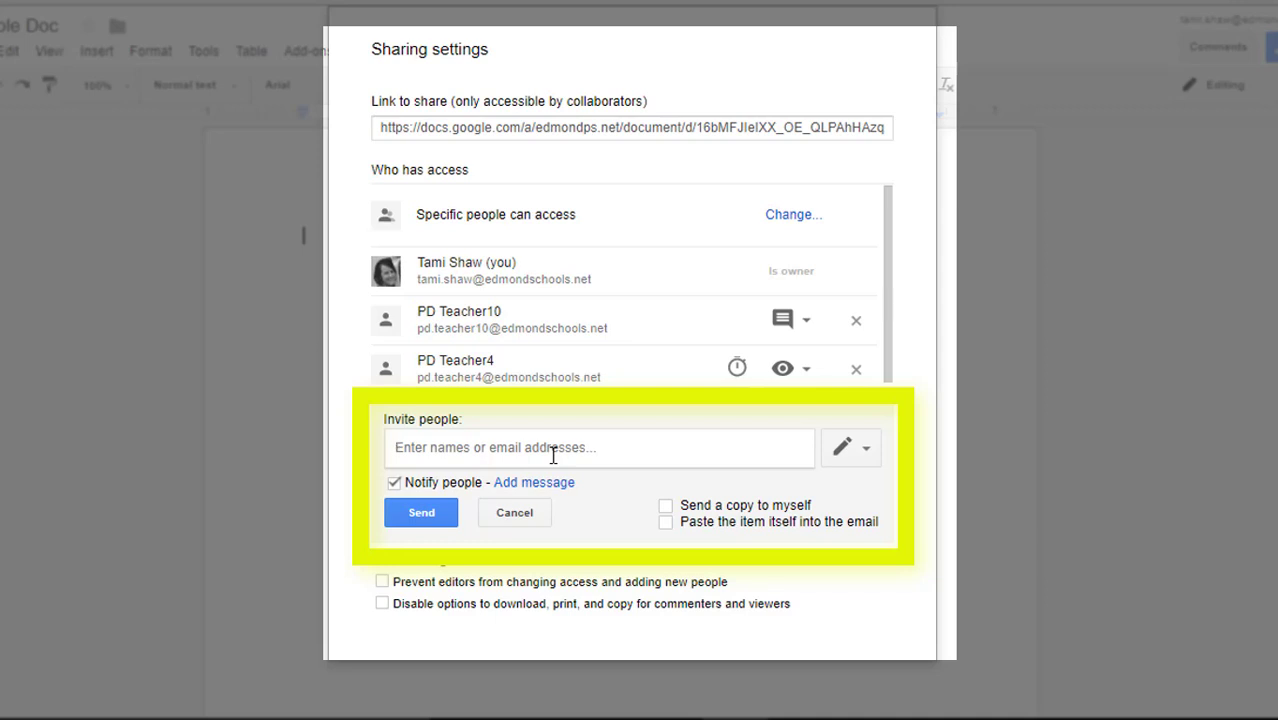
Step: Invite the second teacher again from the 'pd.' suggestions and open their access level choices
text(pd.)
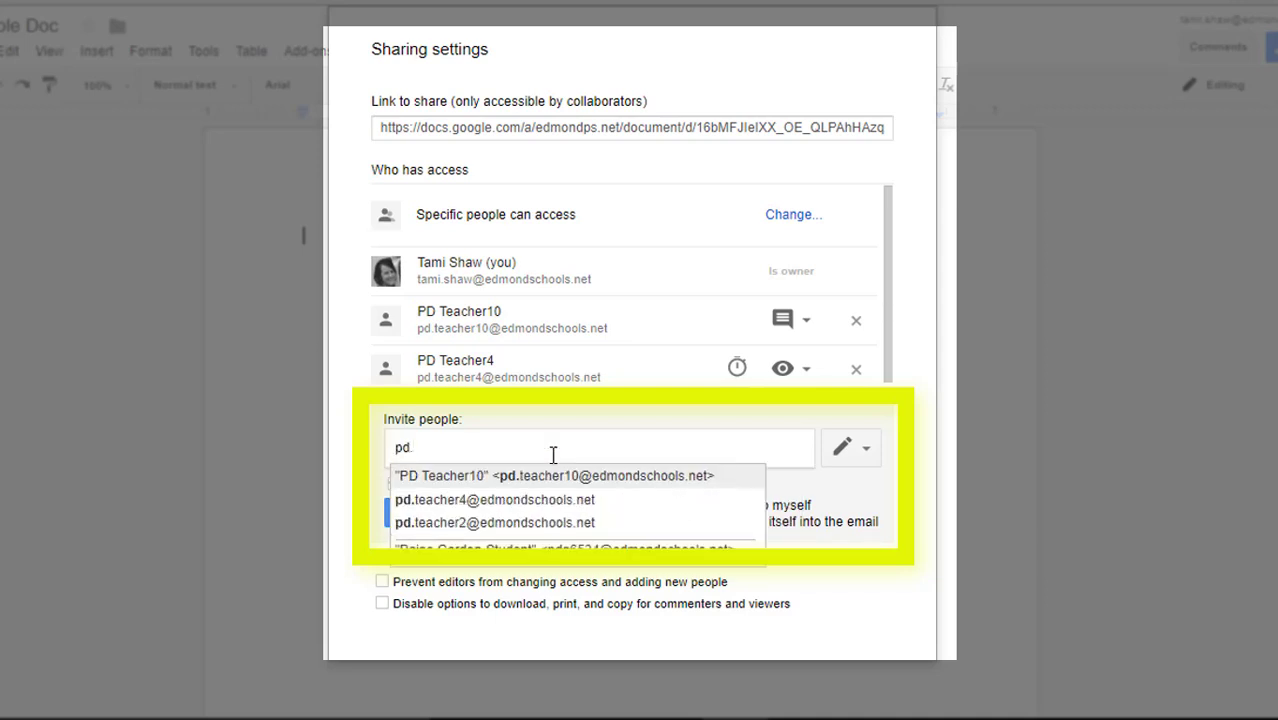
click(489, 499)
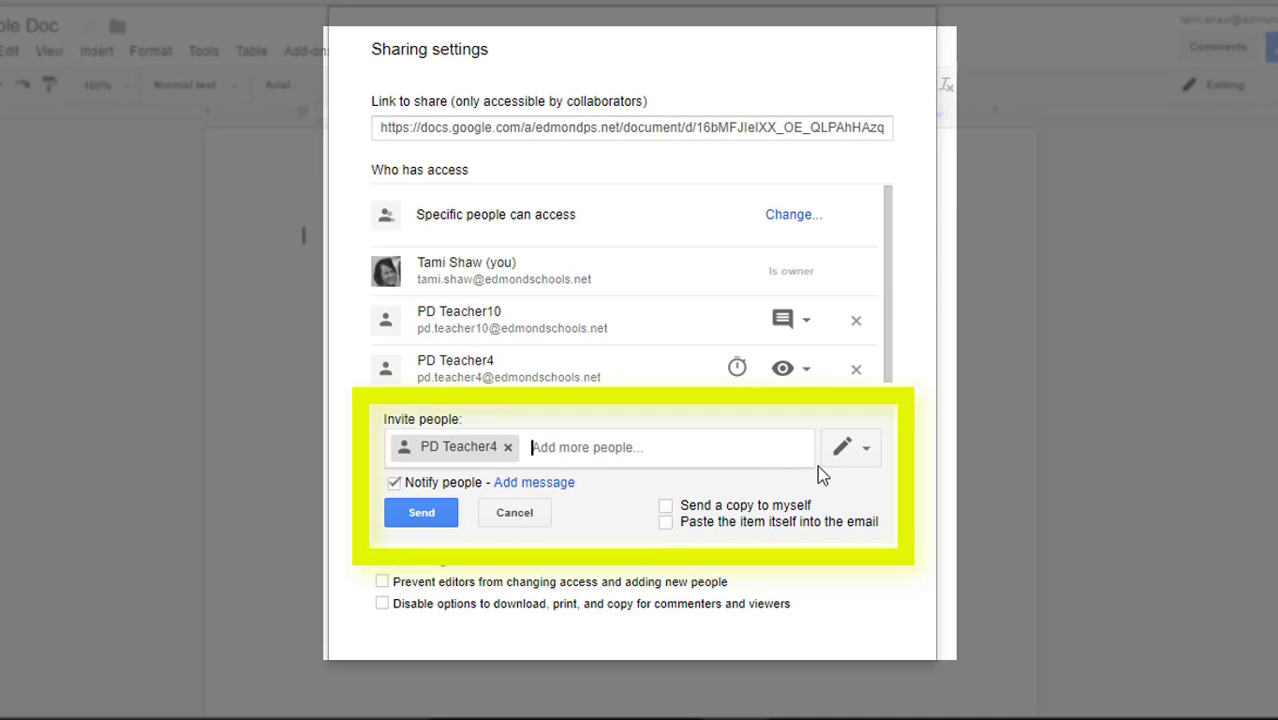
click(866, 448)
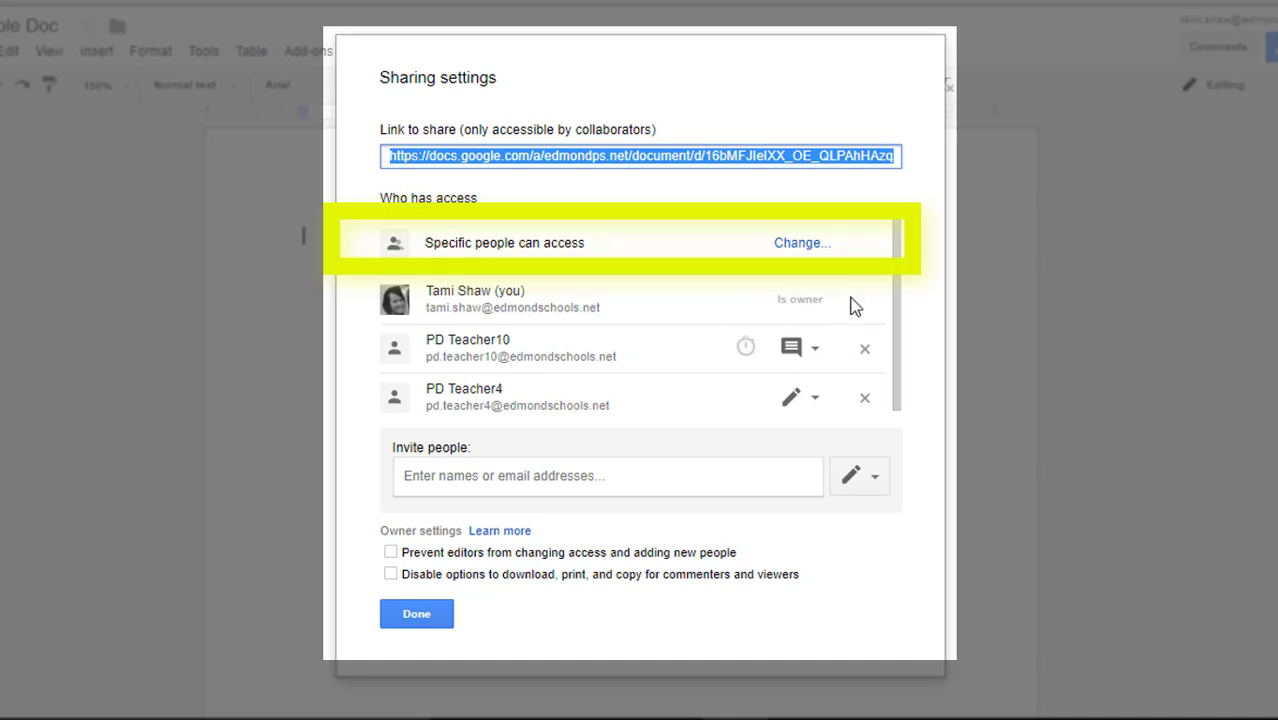
Step: Try each link sharing option, ending on 'On - Anyone at Edmond Public Schools with the link'
click(805, 252)
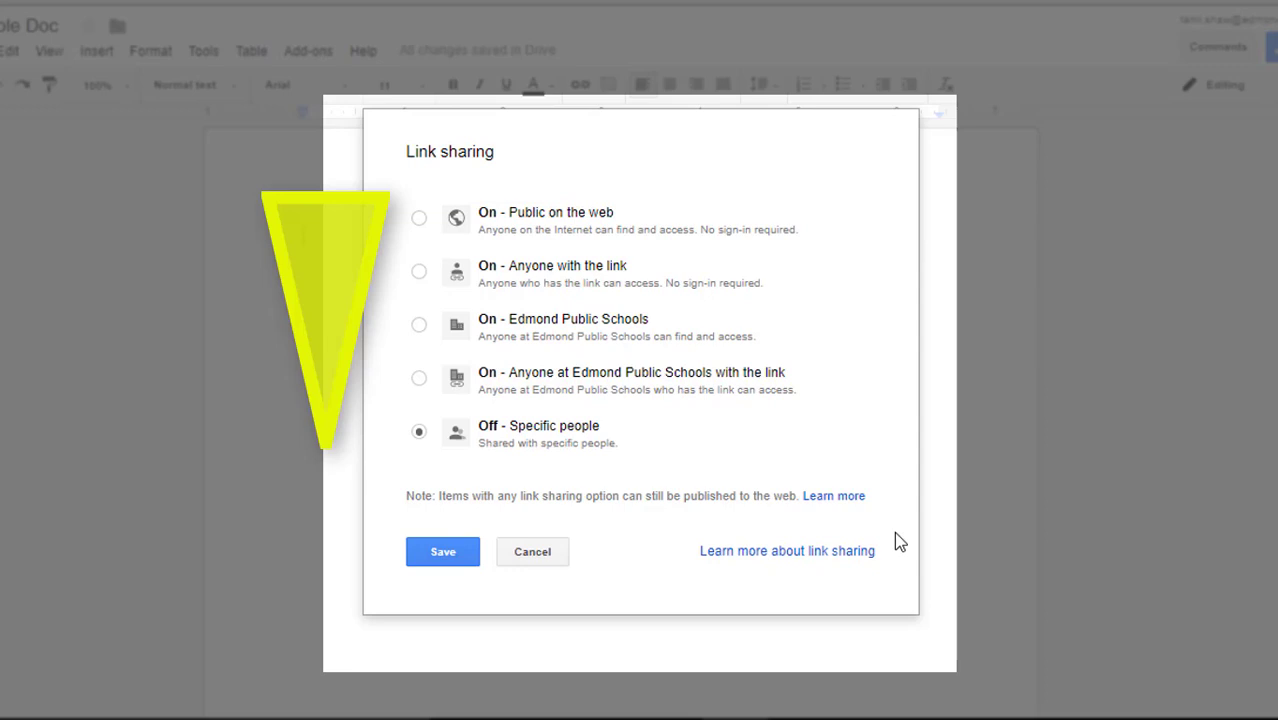
click(826, 226)
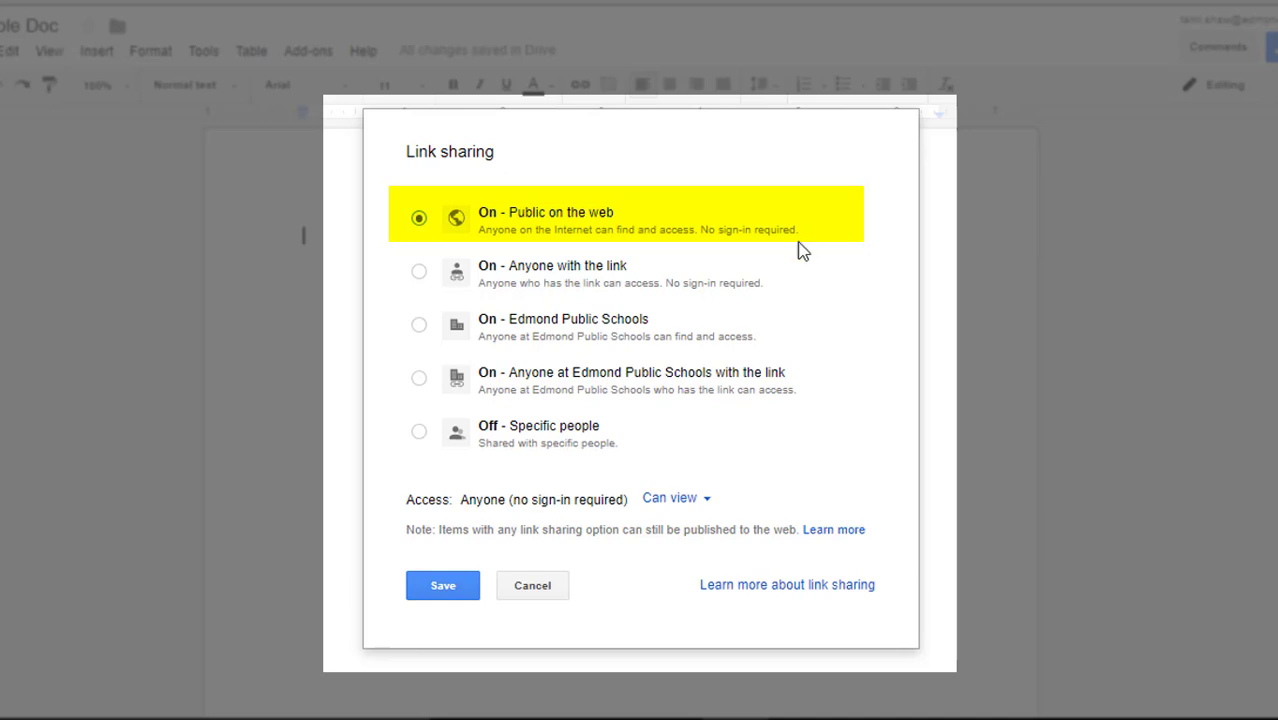
click(738, 286)
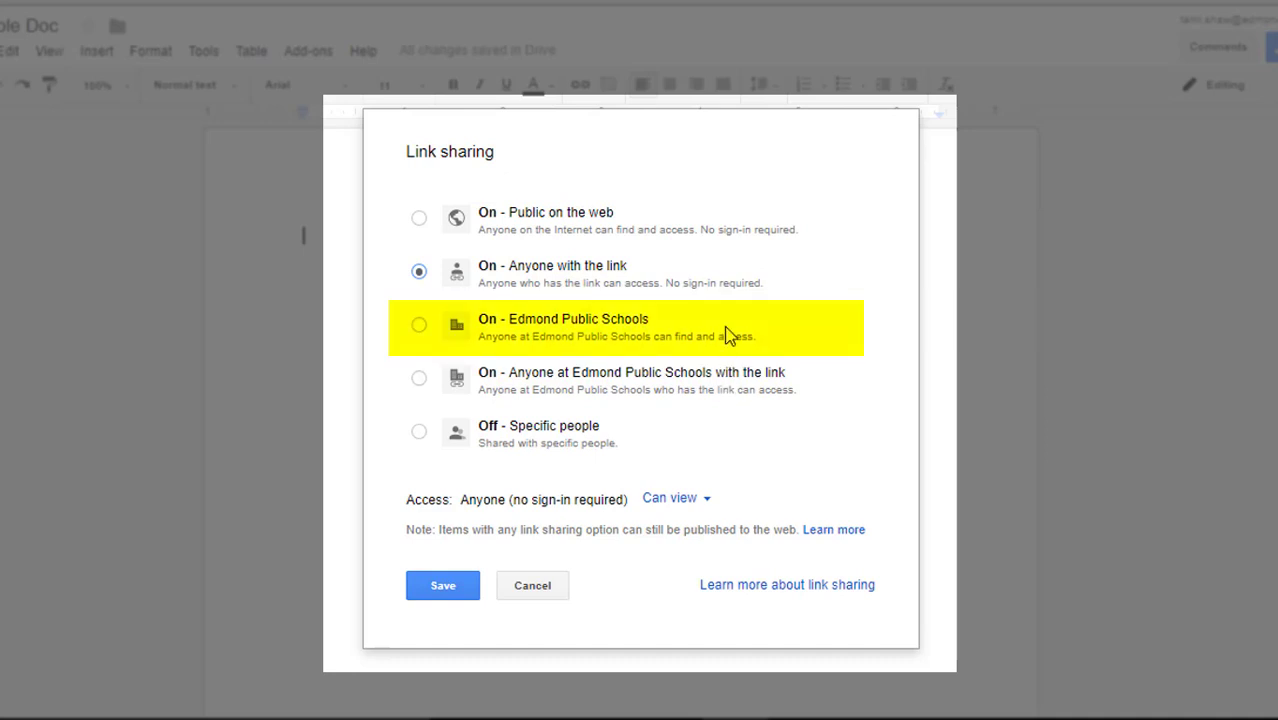
click(728, 338)
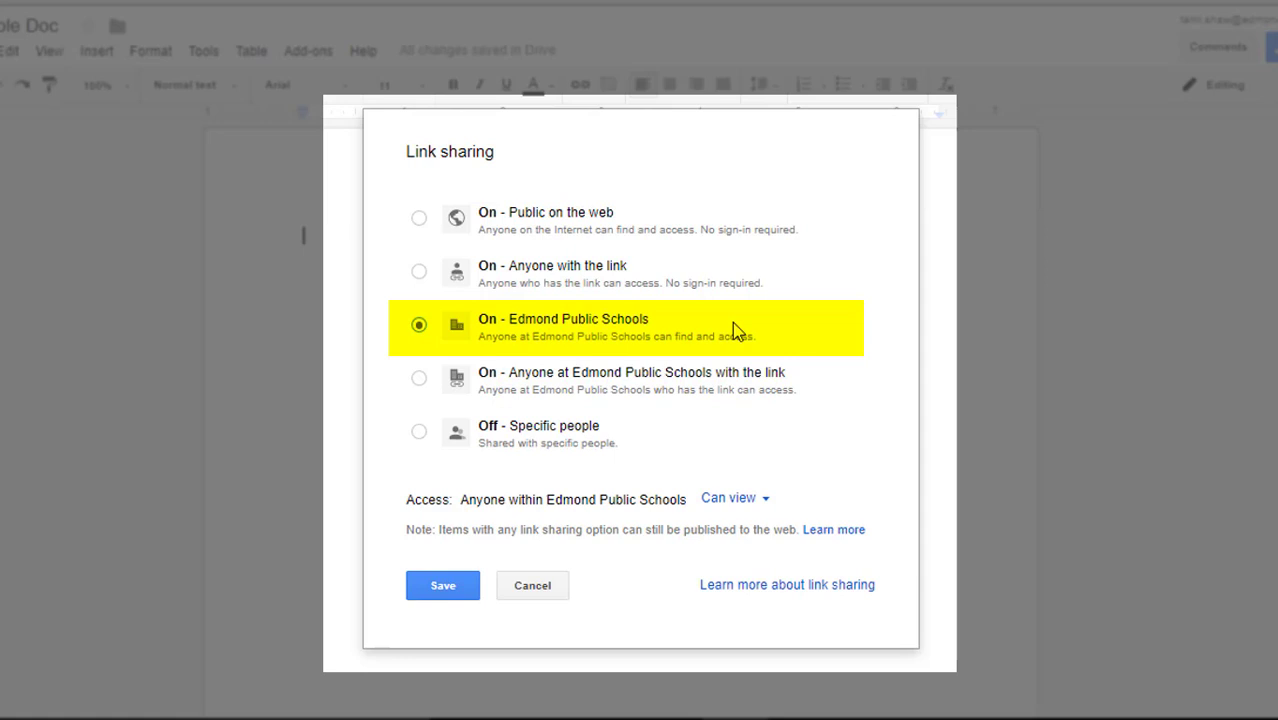
click(717, 391)
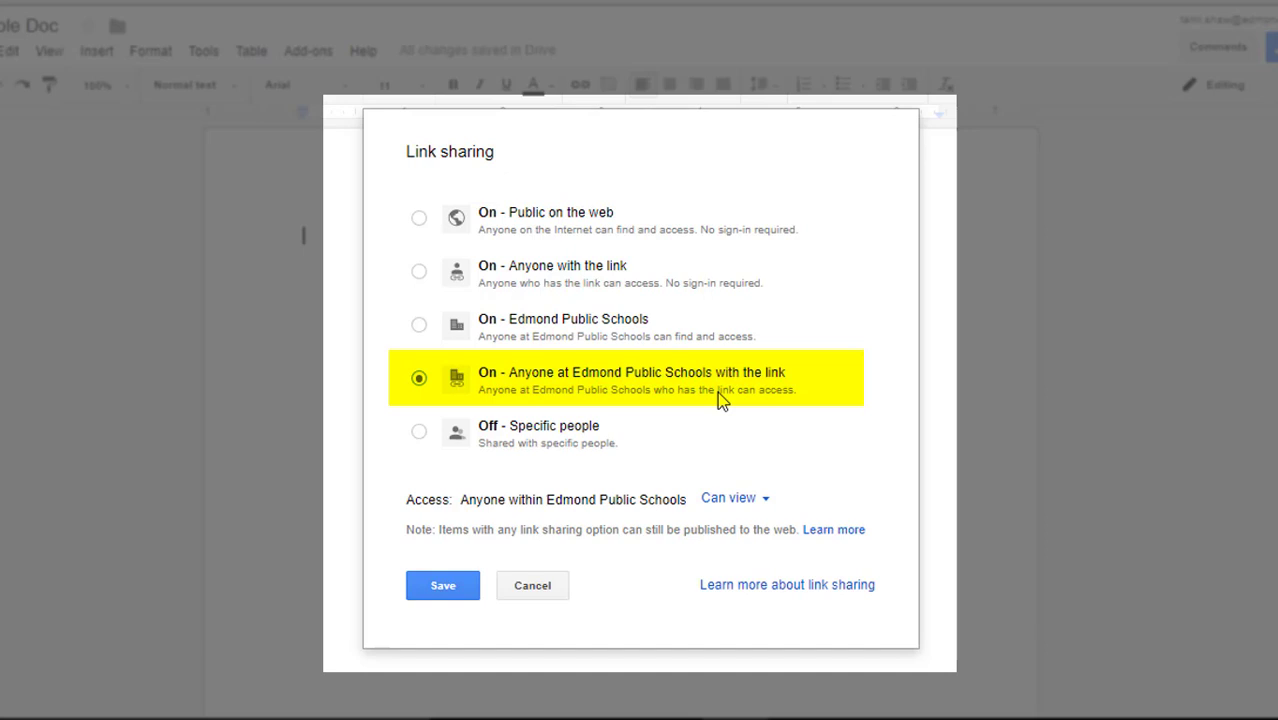
click(582, 447)
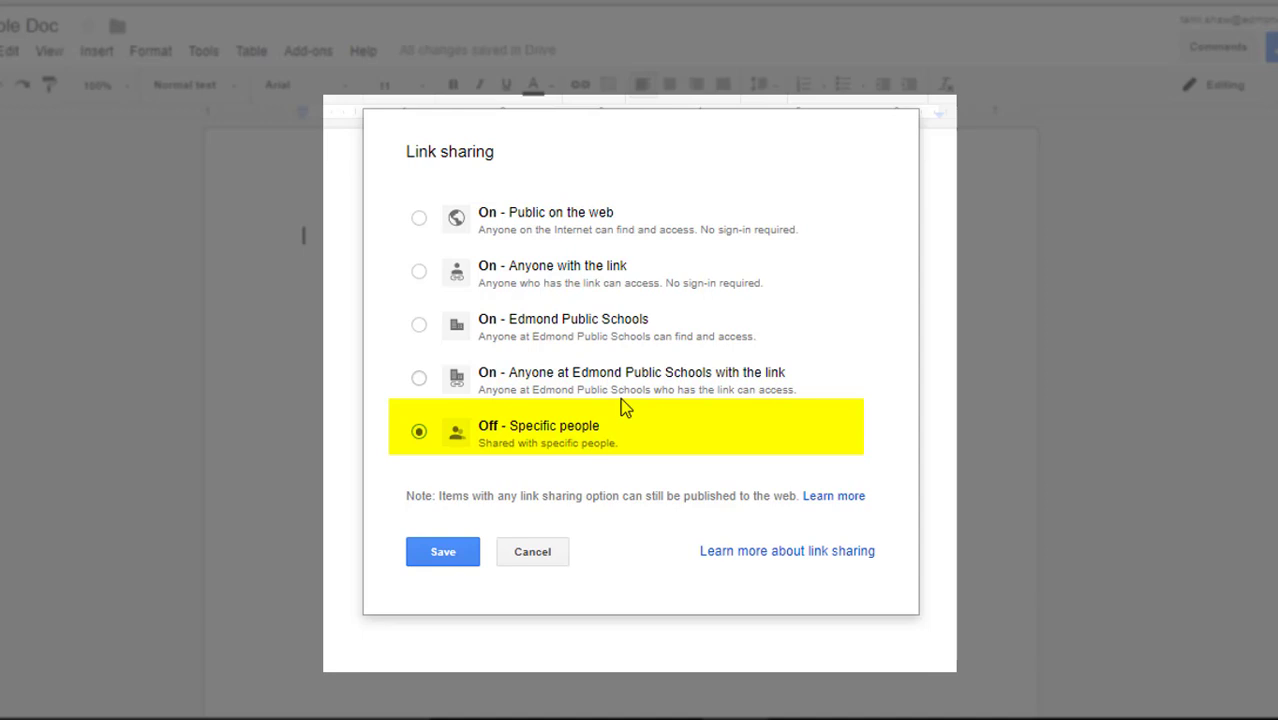
click(621, 399)
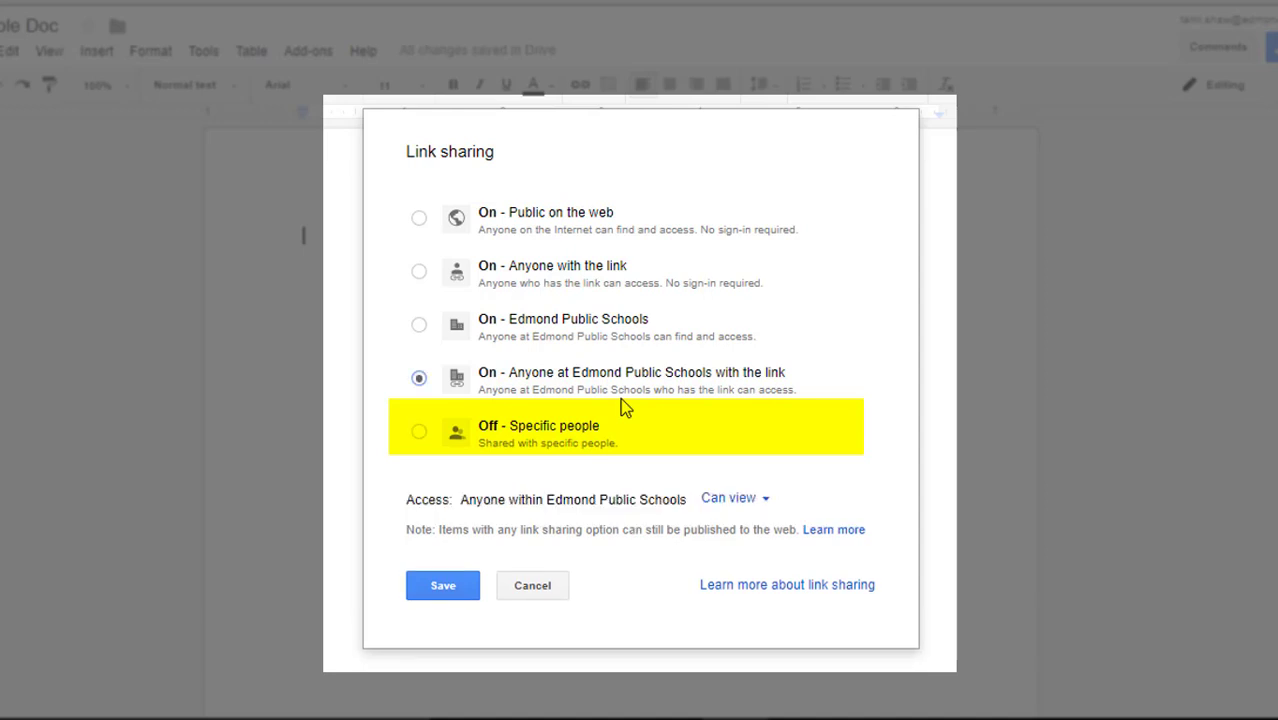
Step: Save link sharing as 'On - Anyone with the link' with Can view access
click(595, 275)
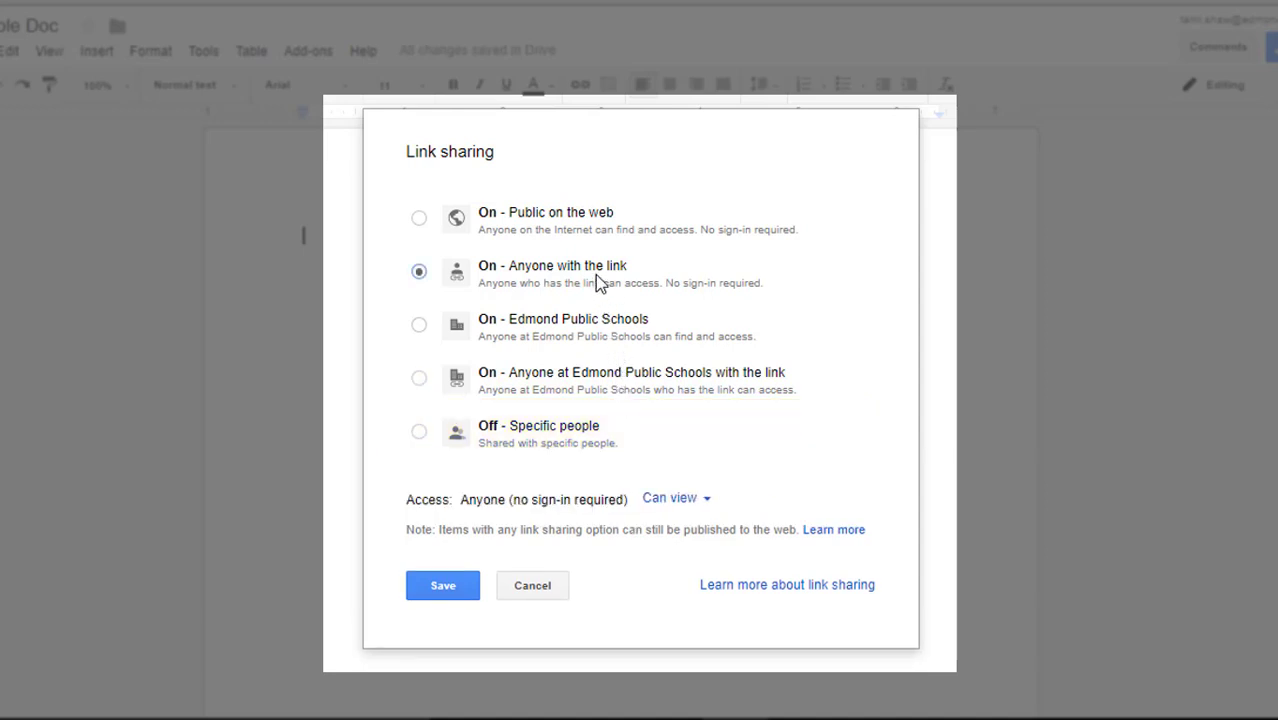
click(713, 509)
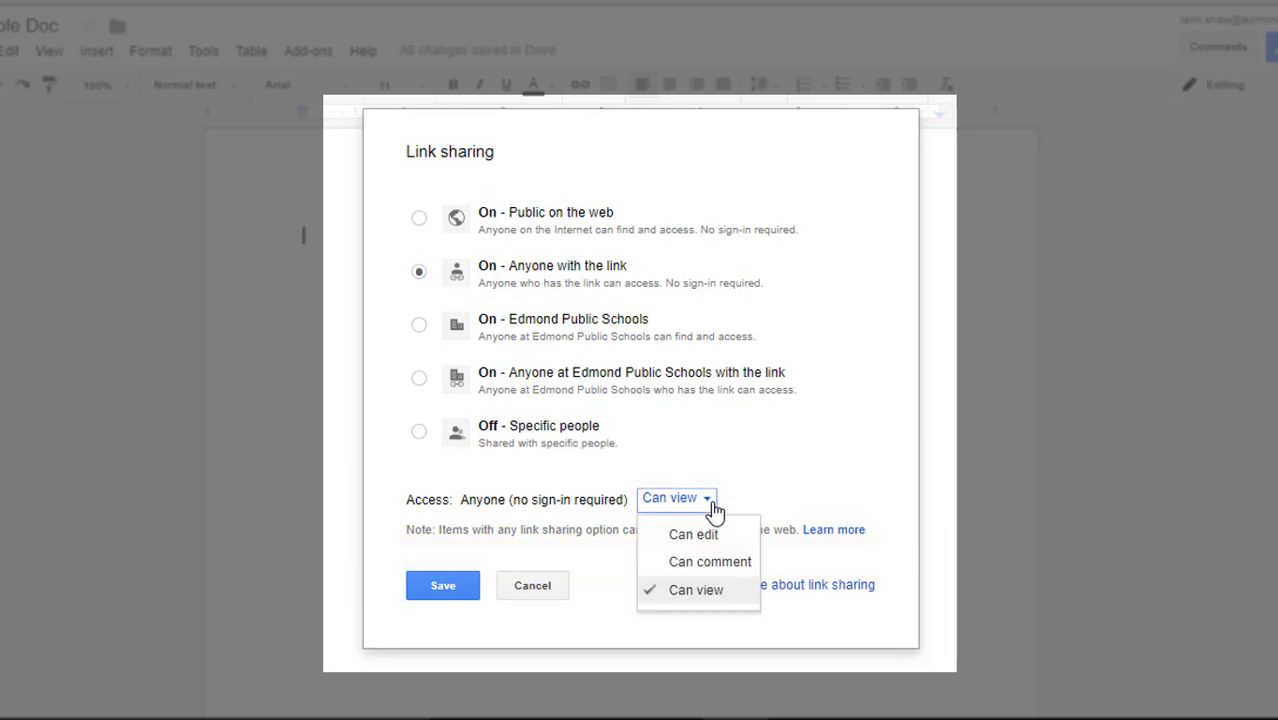
click(693, 534)
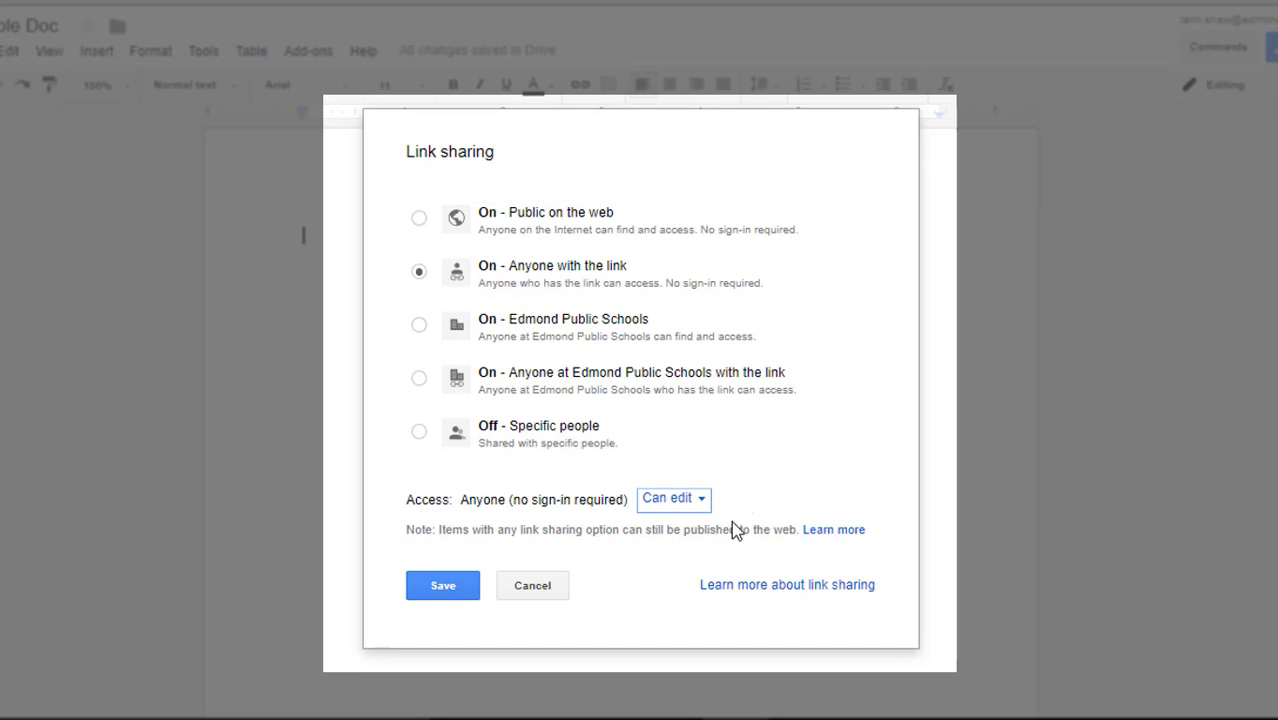
click(704, 503)
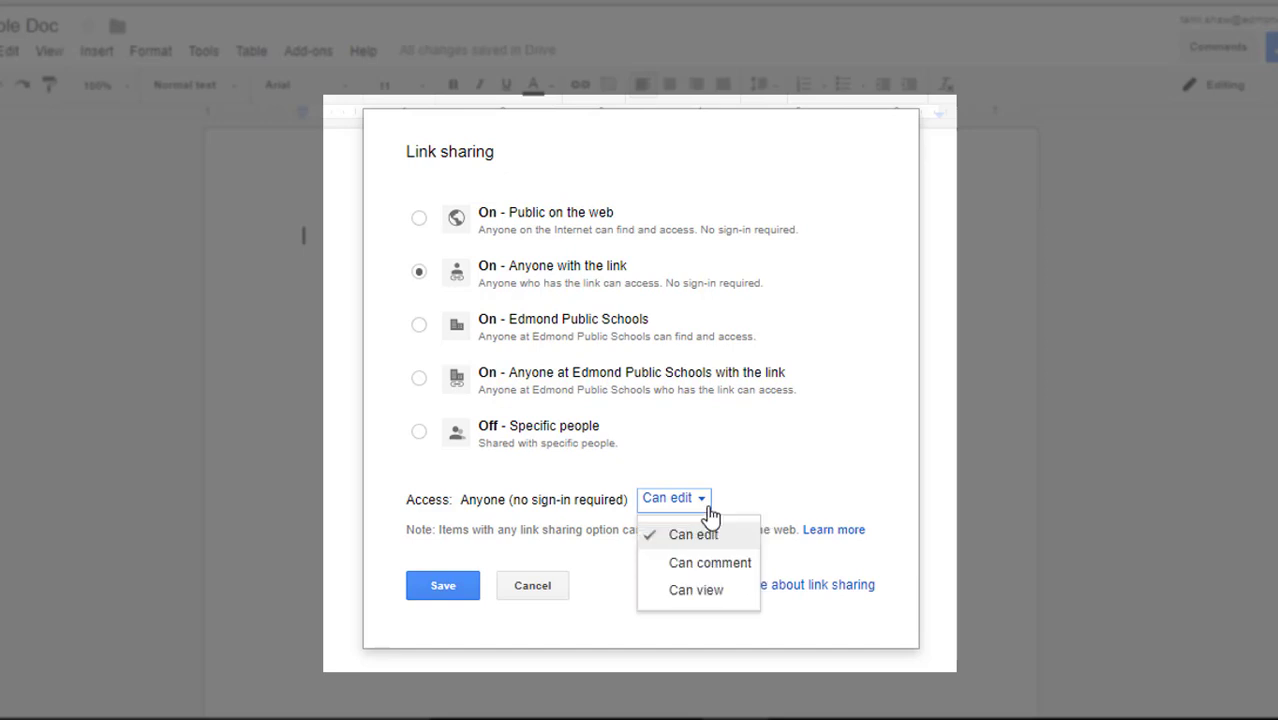
click(708, 589)
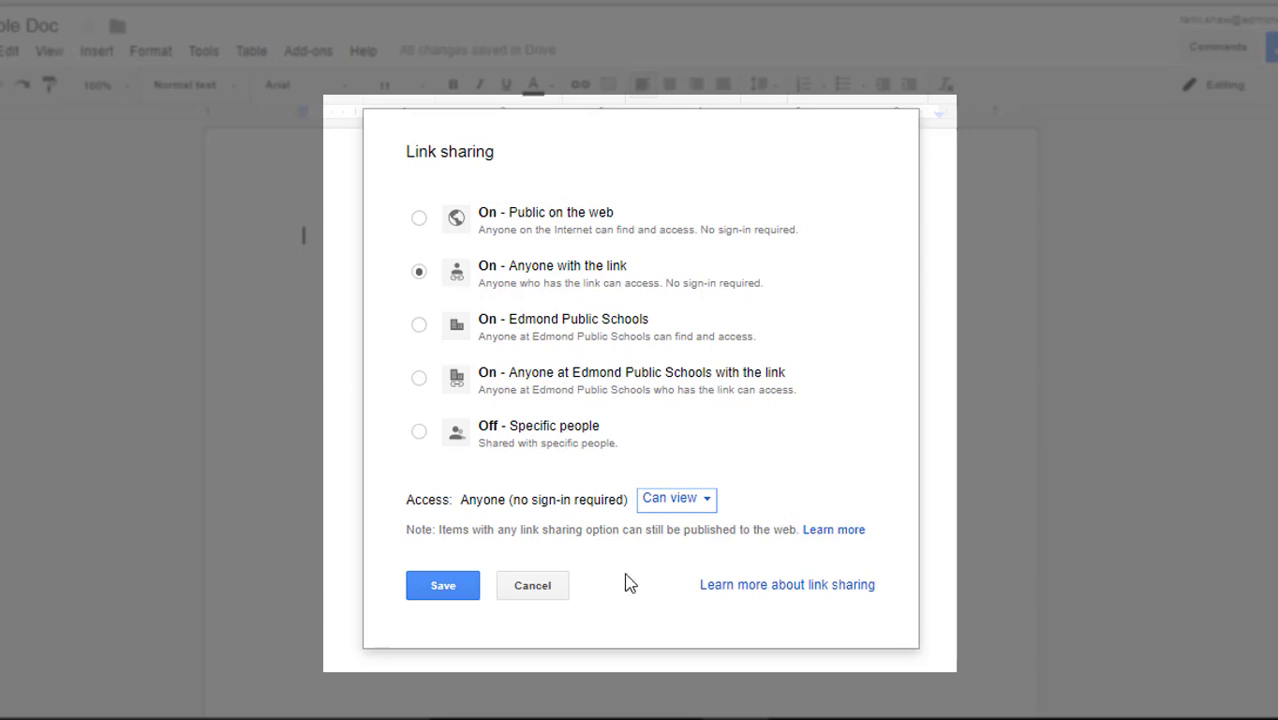
click(459, 598)
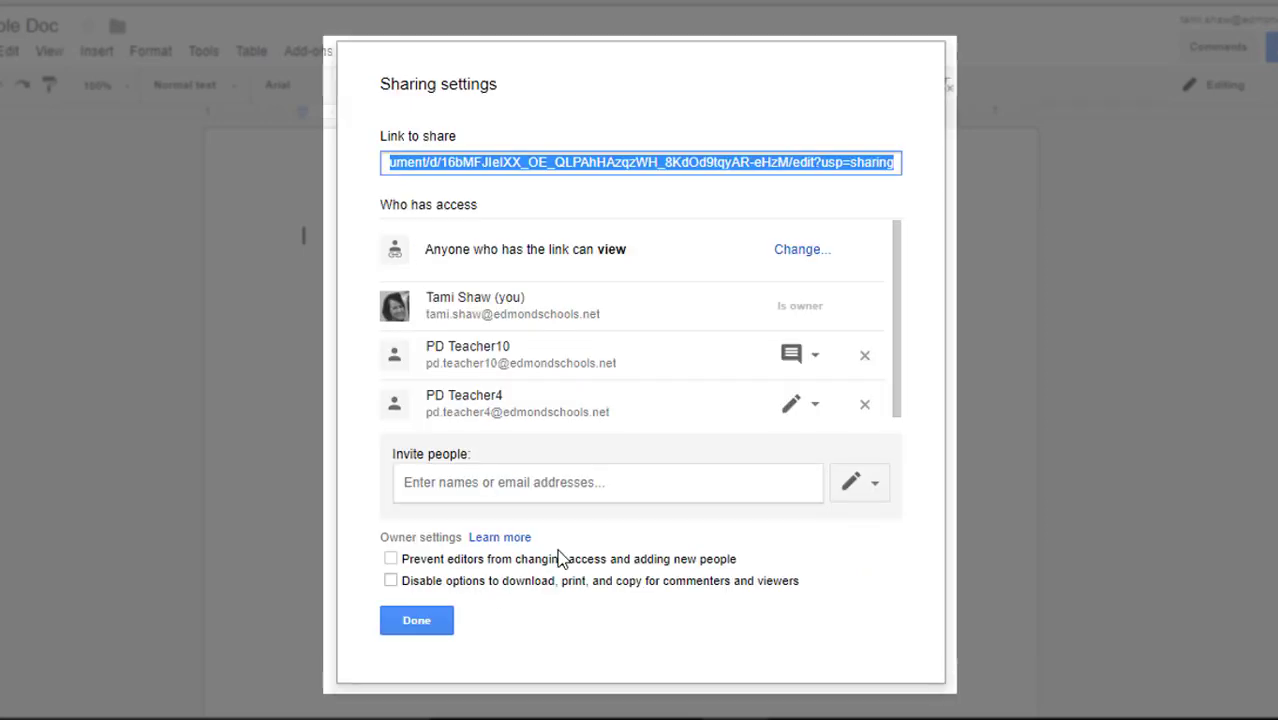
click(928, 208)
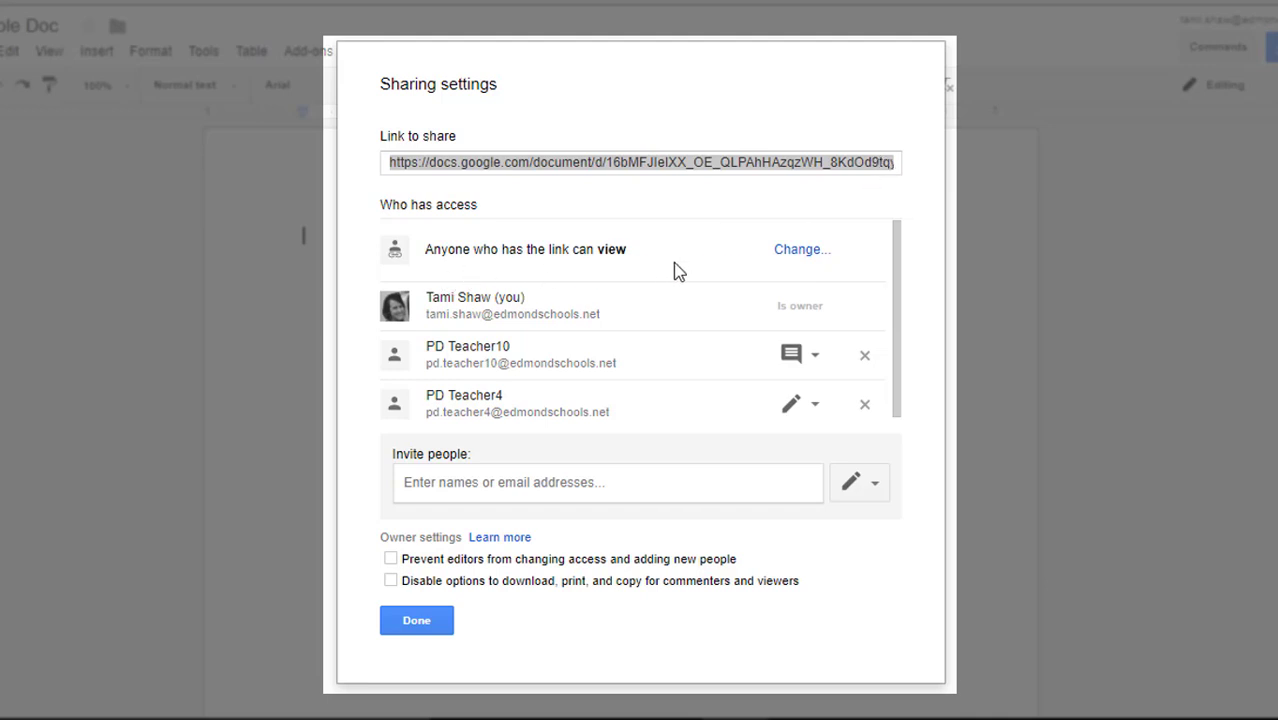
mouse_move(690, 362)
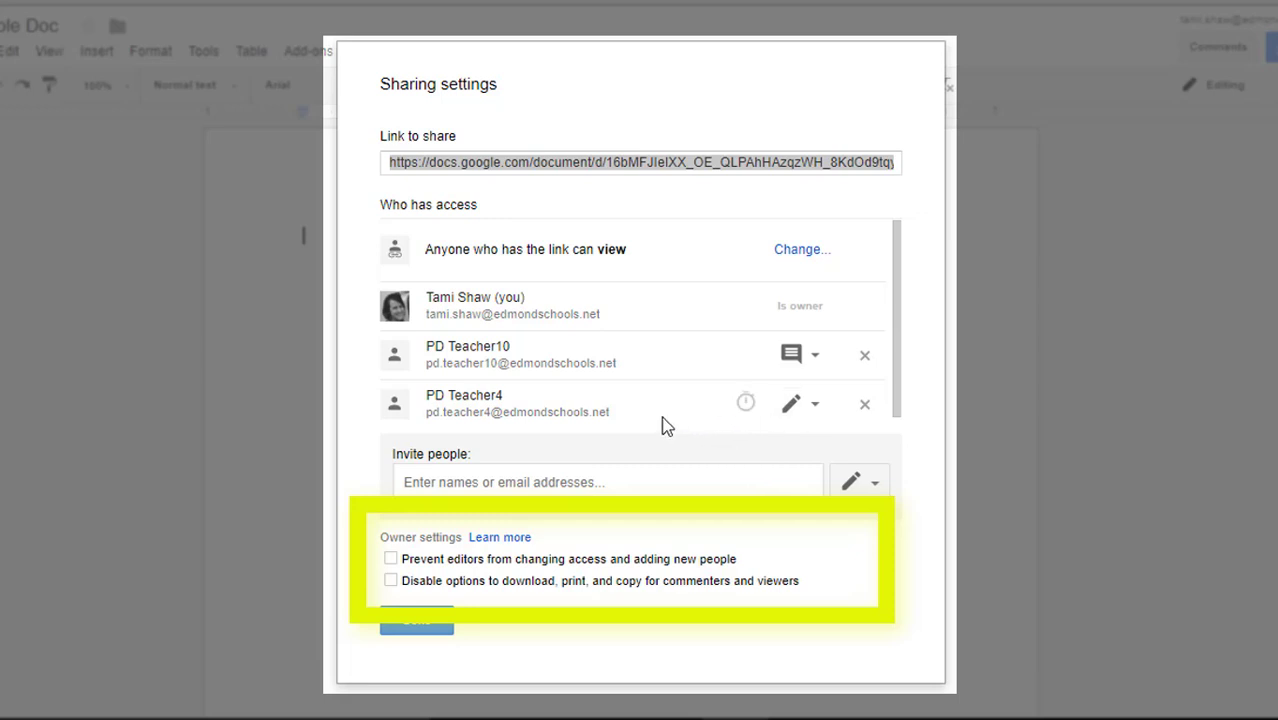
Step: Toggle both owner restriction checkboxes, leave both unchecked, and close sharing settings with Done
click(645, 560)
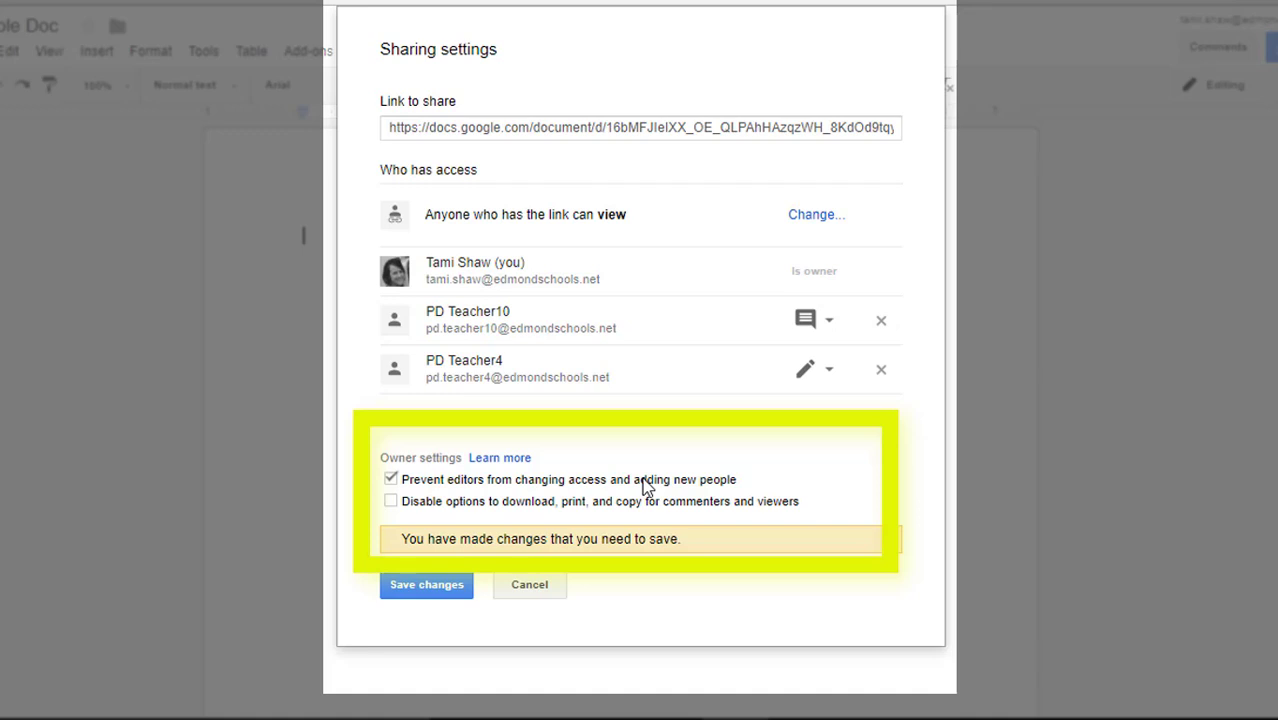
click(731, 501)
click(595, 503)
click(555, 503)
key(space)
click(693, 506)
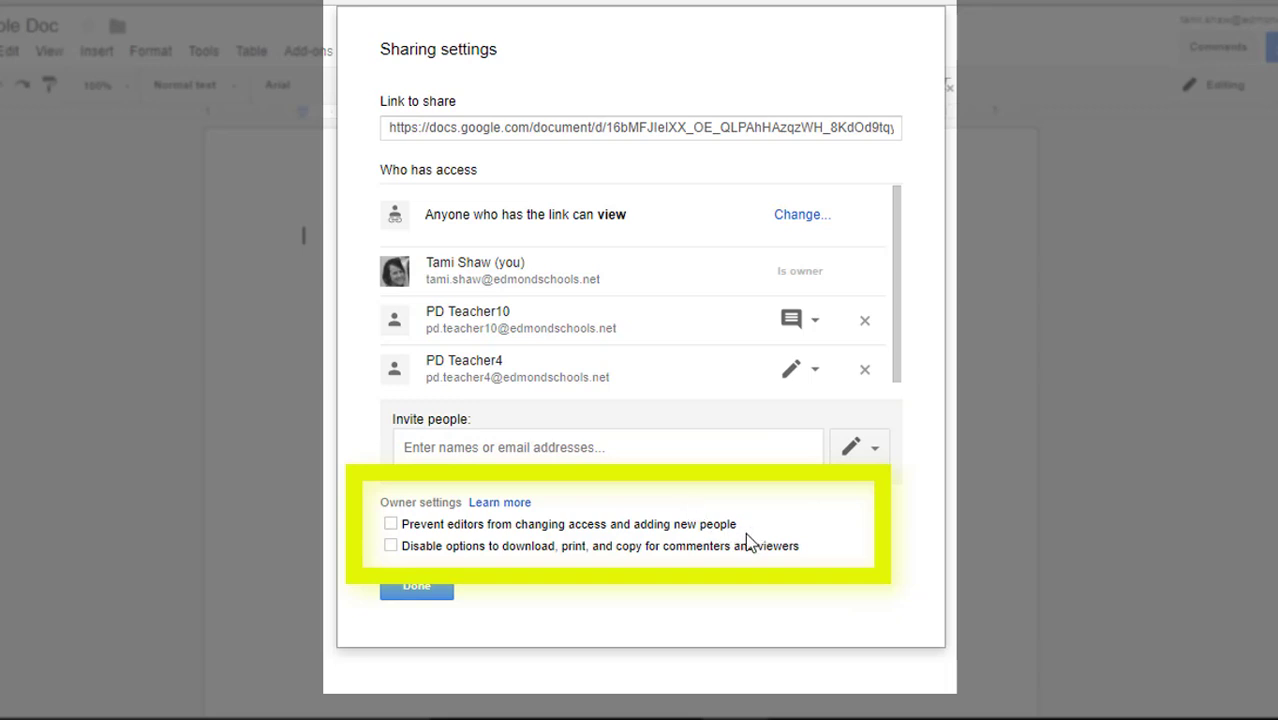
click(434, 587)
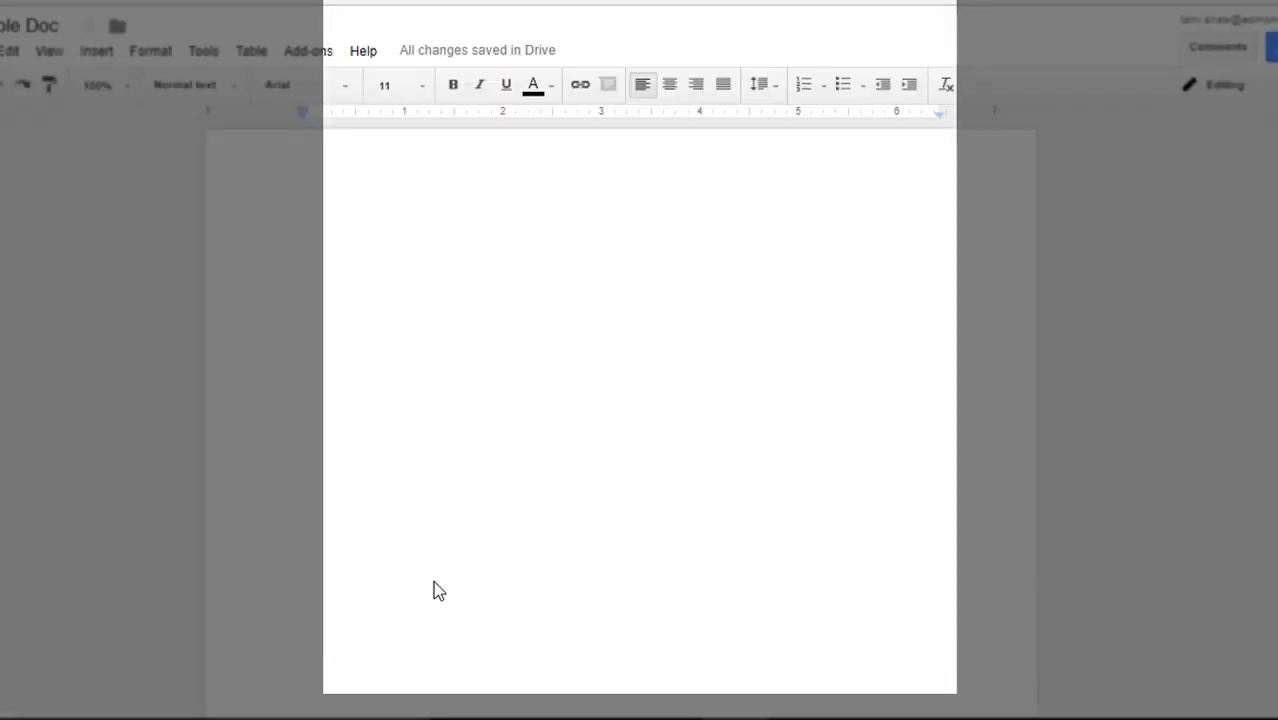